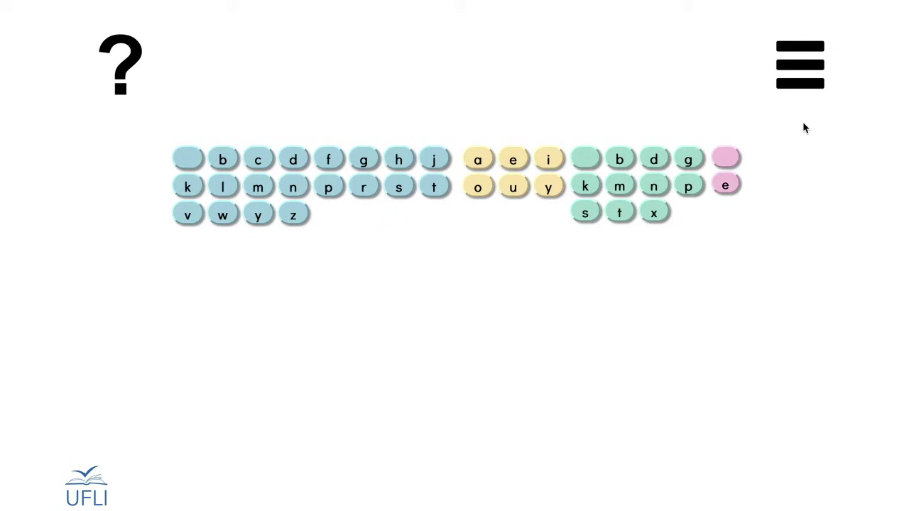
# - Open the tile selection panel, close it back to the board, then reopen it
pyautogui.click(804, 128)
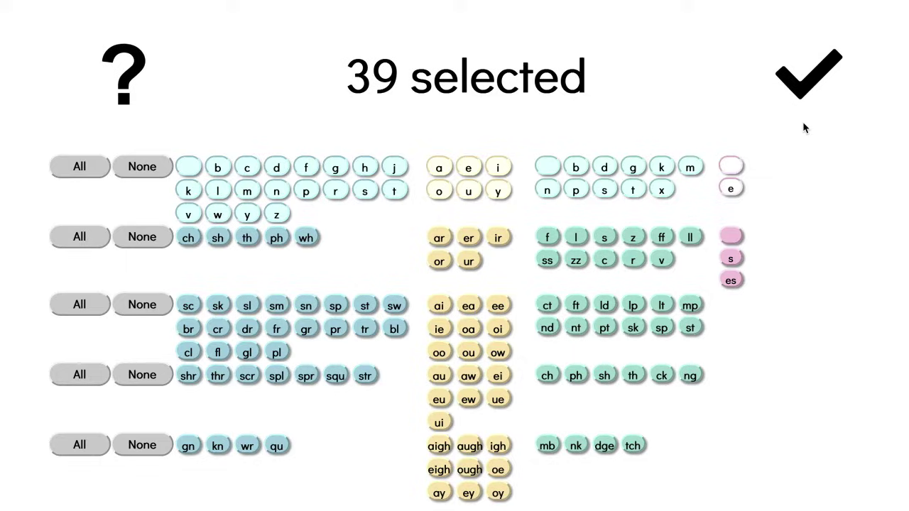
pyautogui.click(804, 127)
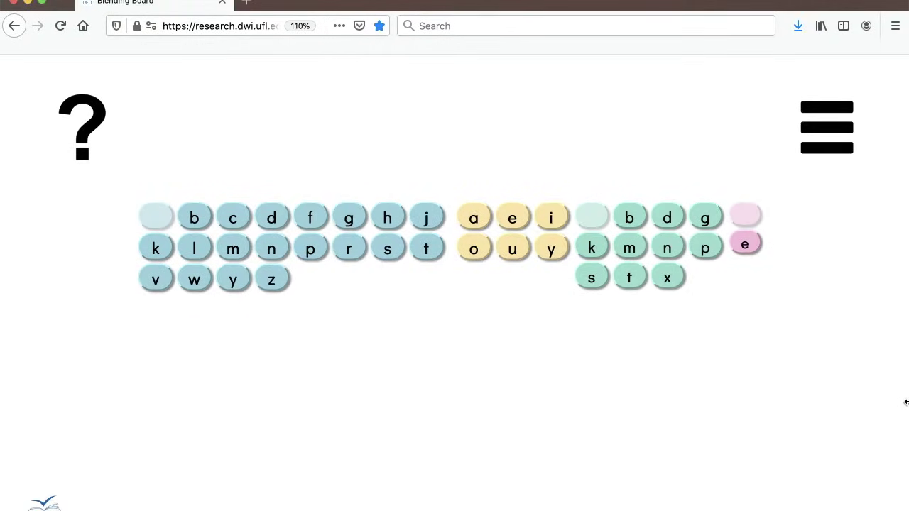
pyautogui.click(826, 132)
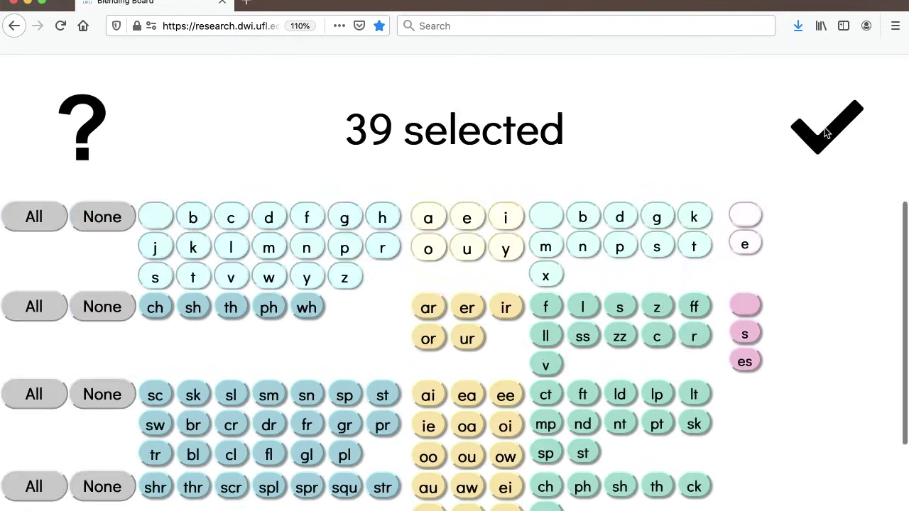
# - Try None, All and the b, d, g, p tiles, then clear everything to 0 selected
pyautogui.click(93, 225)
pyautogui.click(56, 219)
pyautogui.click(98, 224)
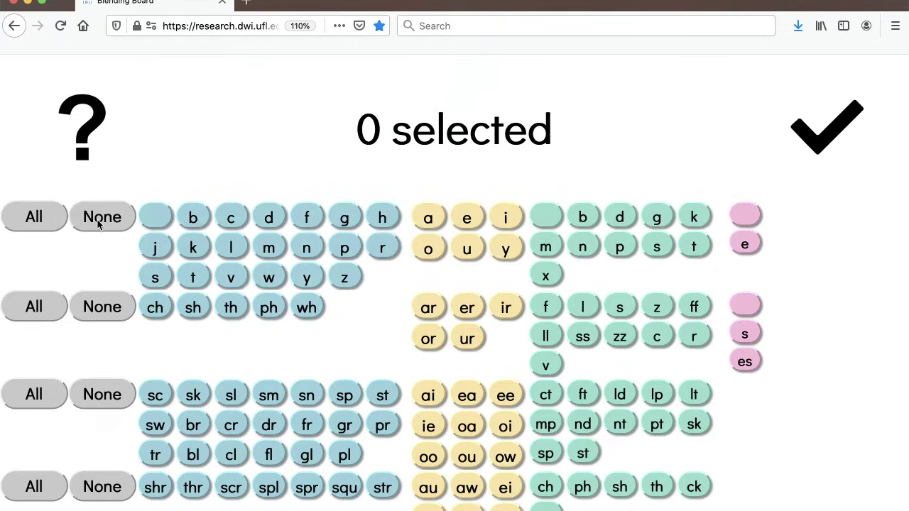
pyautogui.click(196, 224)
pyautogui.click(267, 222)
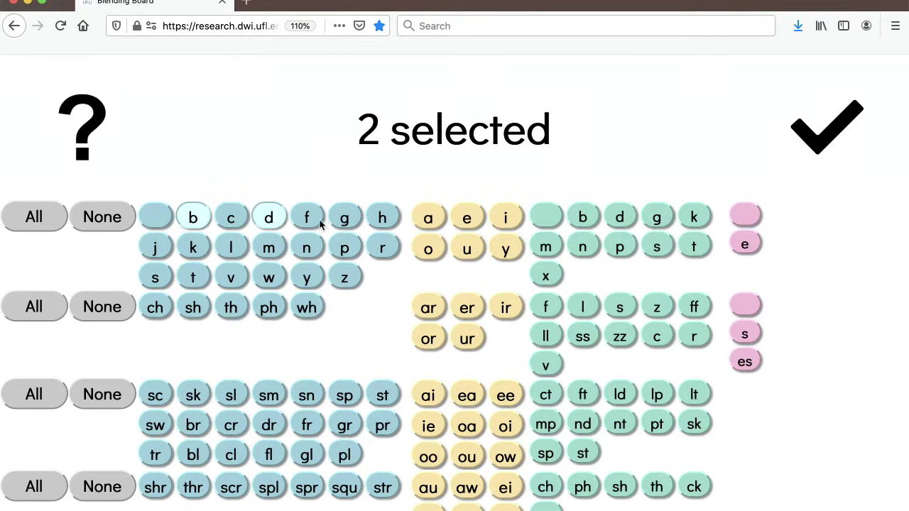
pyautogui.click(341, 226)
pyautogui.click(348, 247)
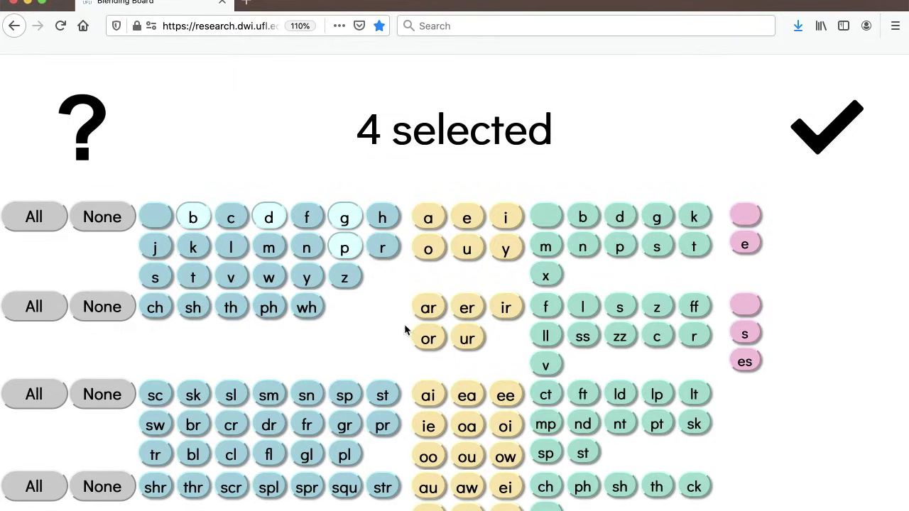
pyautogui.click(109, 219)
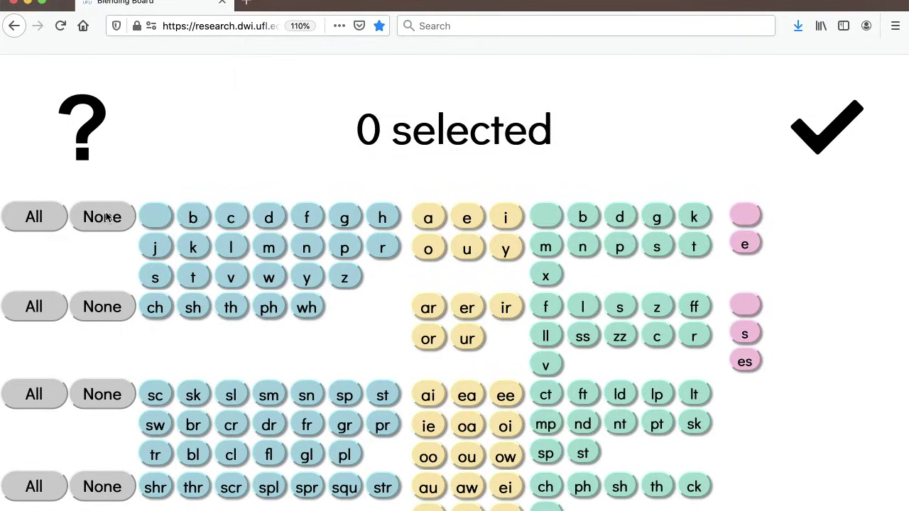
# - Select all basic letter tiles plus ch, sh, th, ar, er and or, totalling 45
pyautogui.click(44, 217)
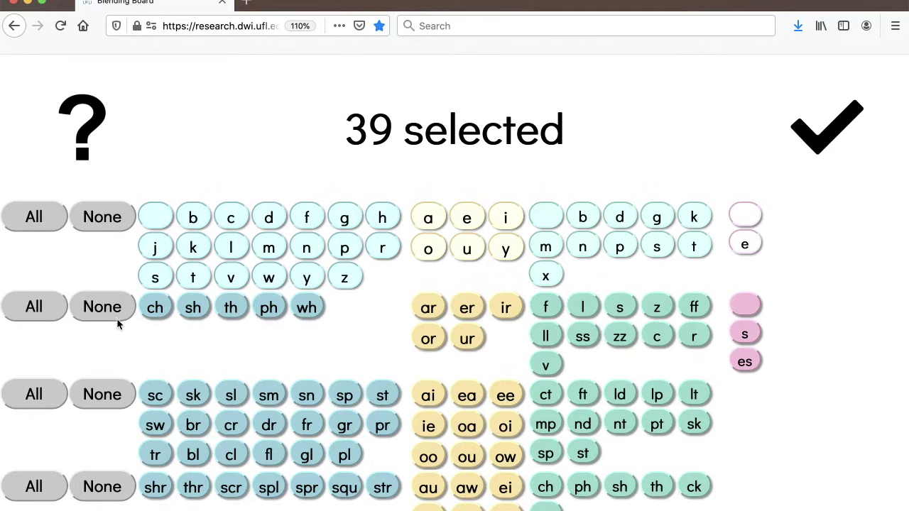
pyautogui.click(35, 308)
pyautogui.click(91, 308)
pyautogui.click(158, 316)
pyautogui.click(192, 316)
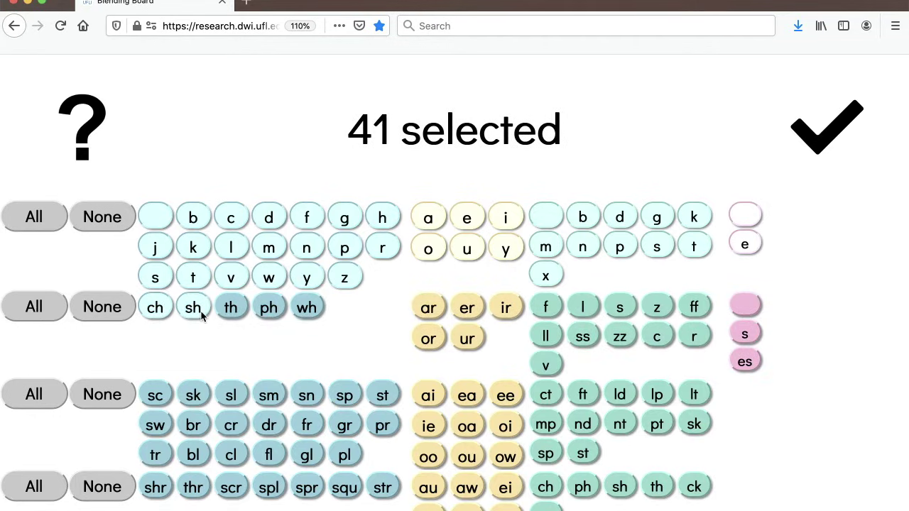
pyautogui.click(234, 315)
pyautogui.click(431, 320)
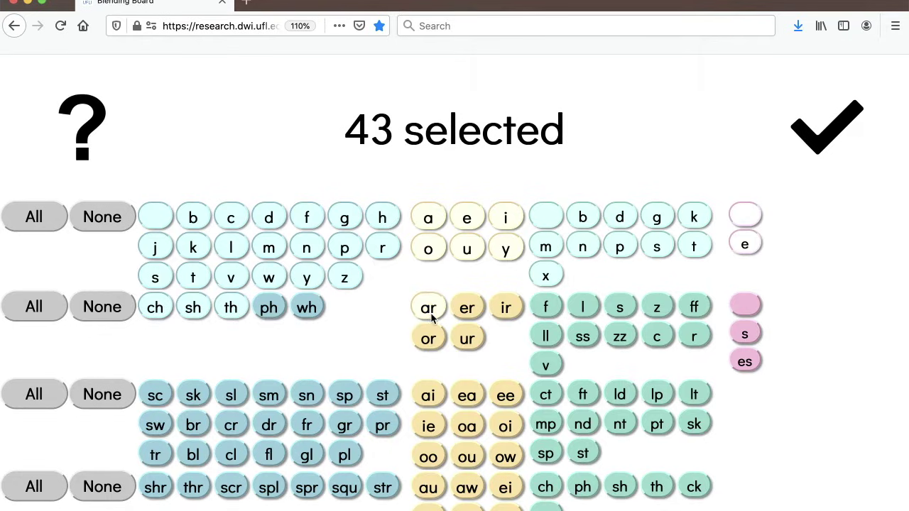
pyautogui.click(473, 316)
pyautogui.click(431, 339)
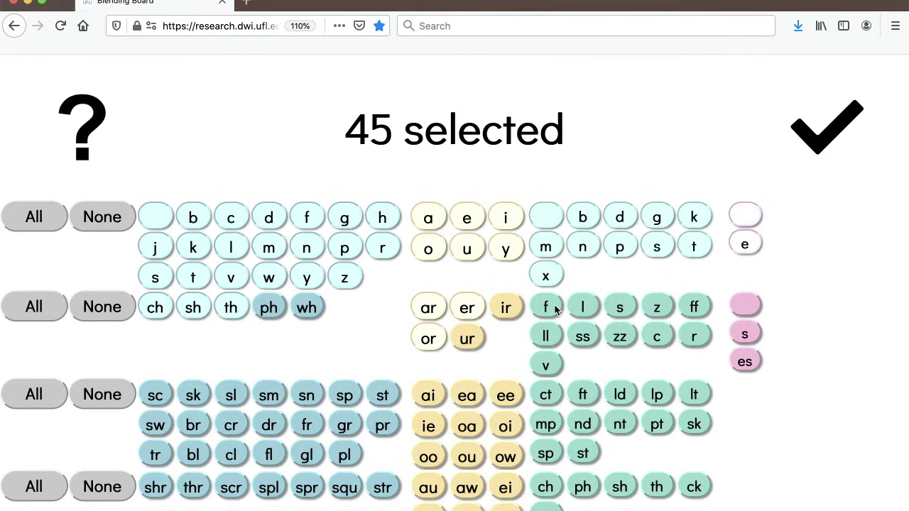
# - Add the ea and f tiles plus the sl, sm, sn, st, fl and gl blends
pyautogui.click(465, 397)
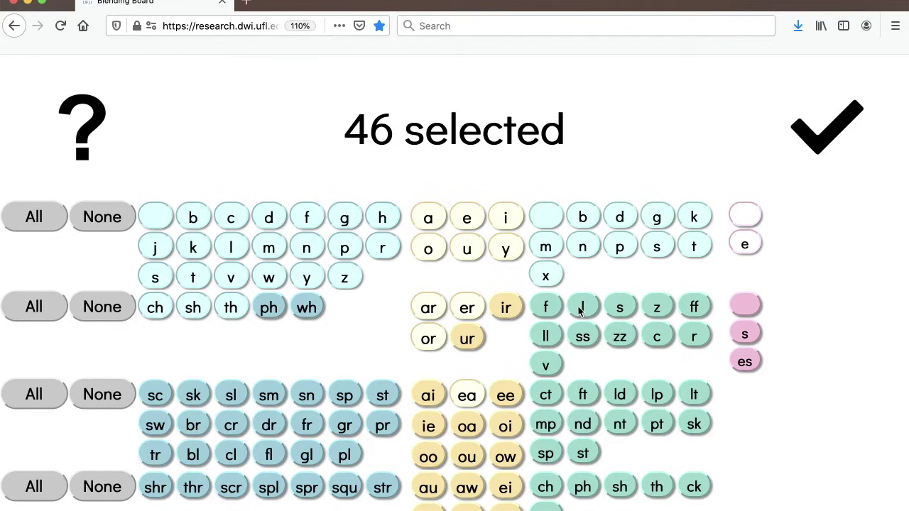
pyautogui.click(557, 311)
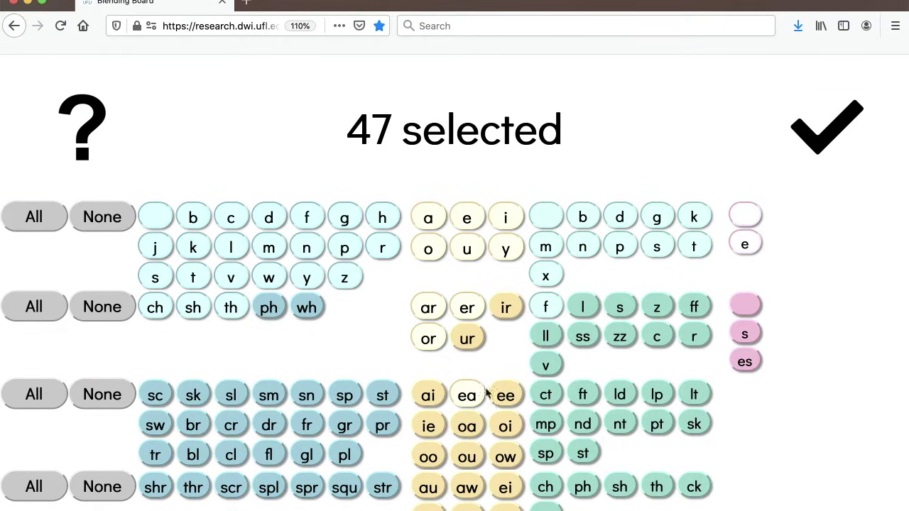
pyautogui.click(231, 399)
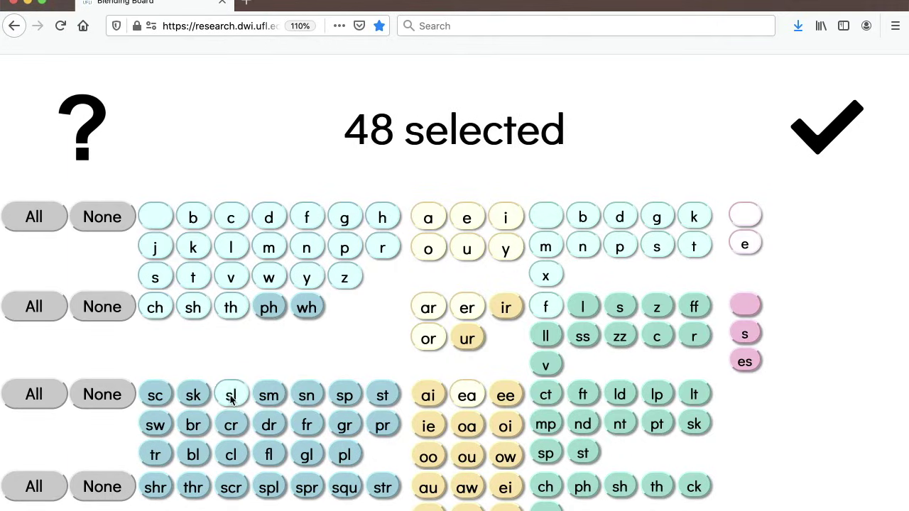
pyautogui.click(263, 402)
pyautogui.click(305, 402)
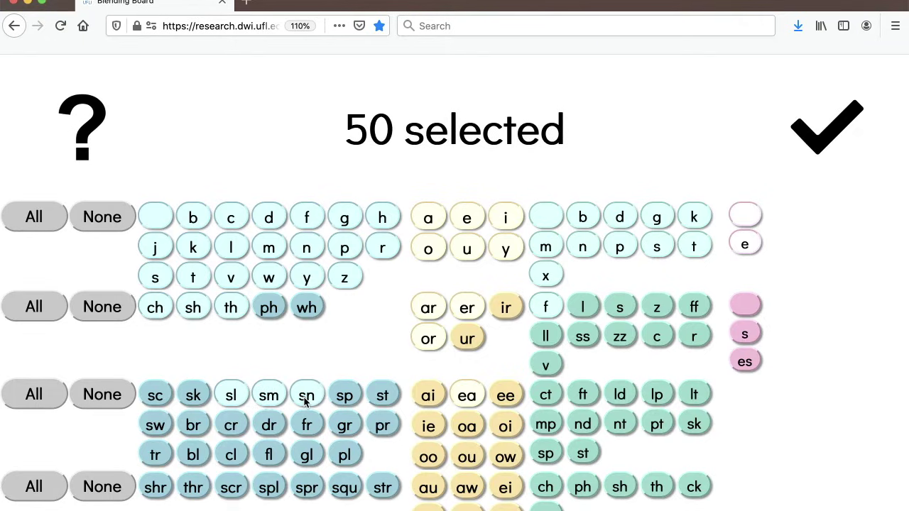
pyautogui.click(382, 407)
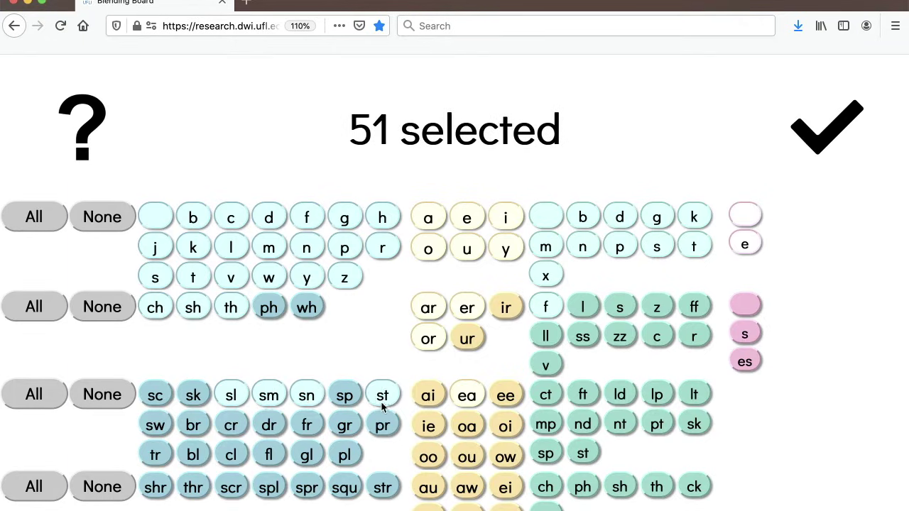
pyautogui.click(283, 457)
pyautogui.click(304, 457)
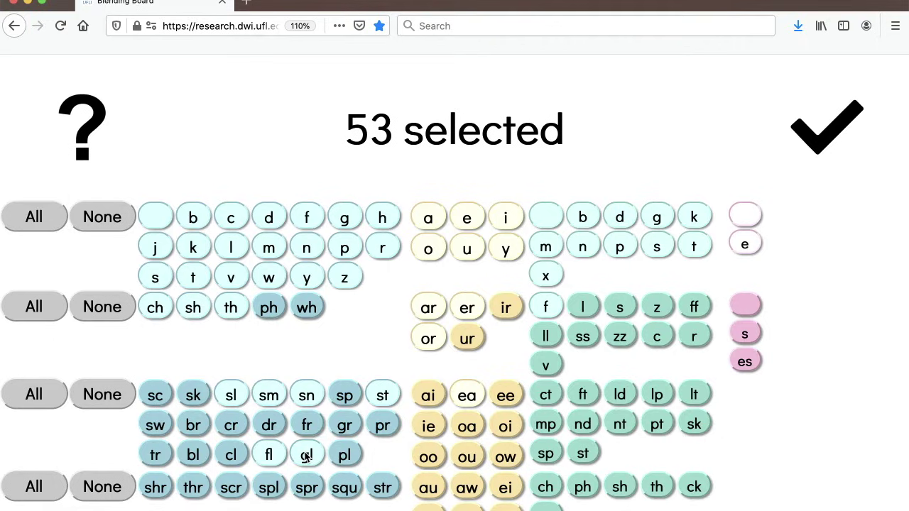
# - Add the ai, ee, ie, oa vowel teams and ct, ld, nd, pt, sp, st endings
pyautogui.click(428, 402)
pyautogui.click(504, 397)
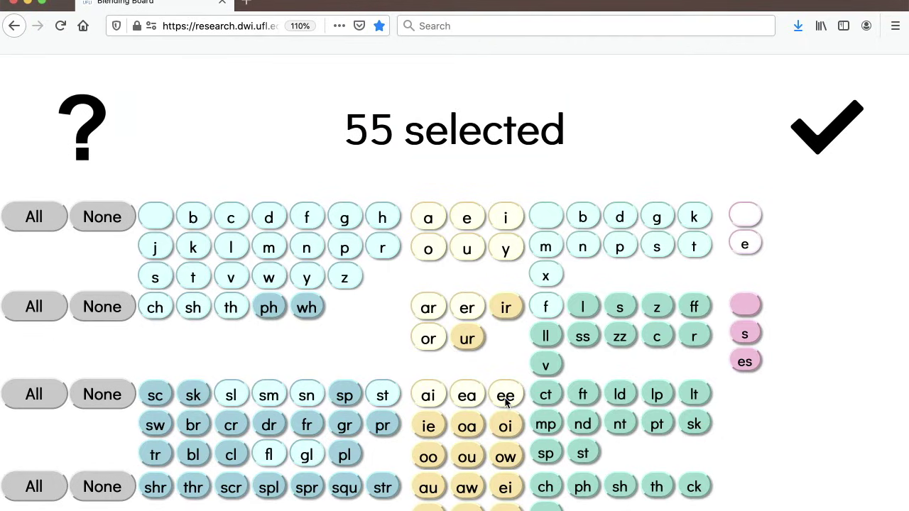
pyautogui.click(428, 426)
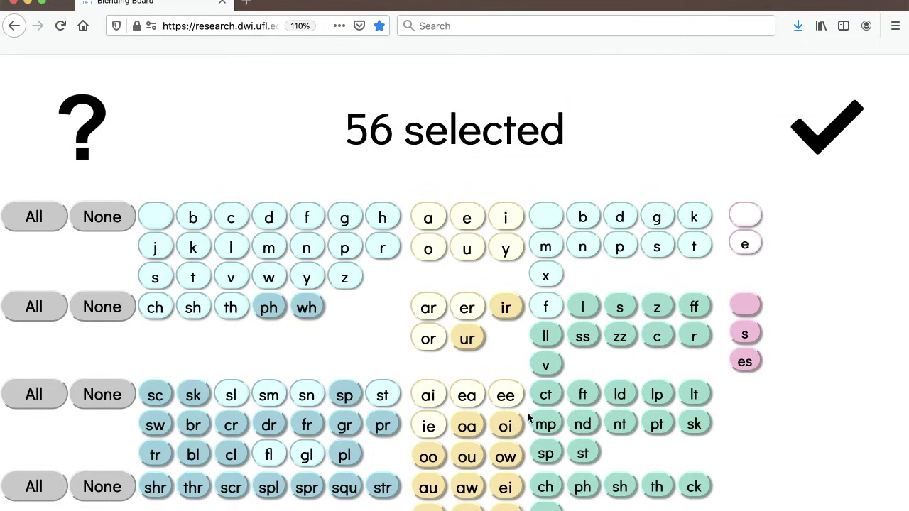
pyautogui.click(471, 428)
pyautogui.click(547, 405)
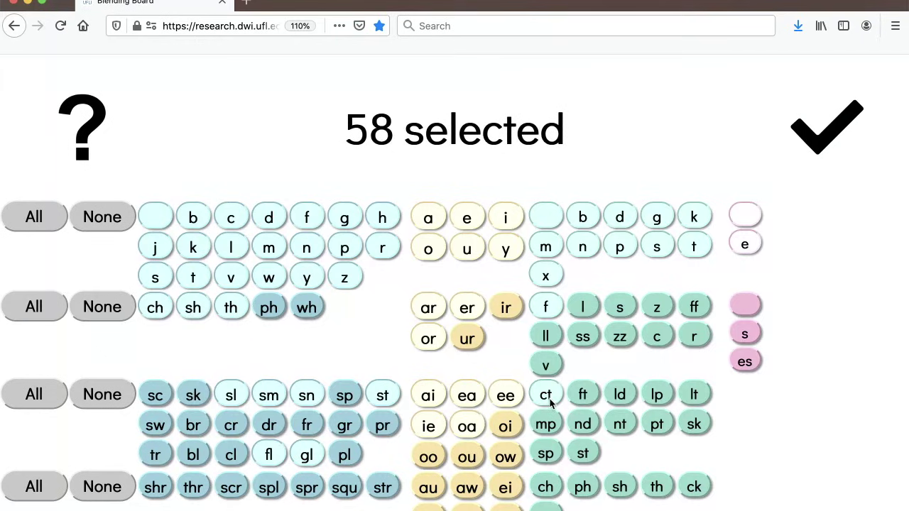
pyautogui.click(630, 403)
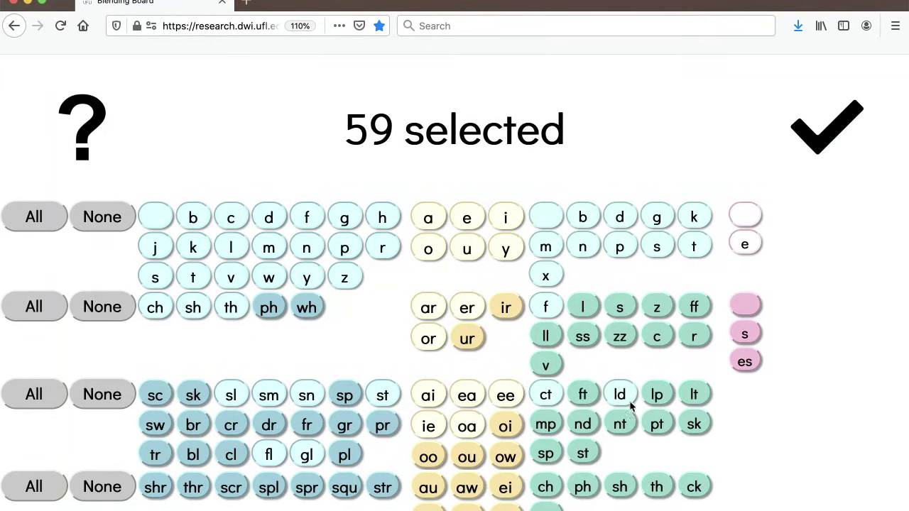
pyautogui.click(589, 426)
pyautogui.click(659, 428)
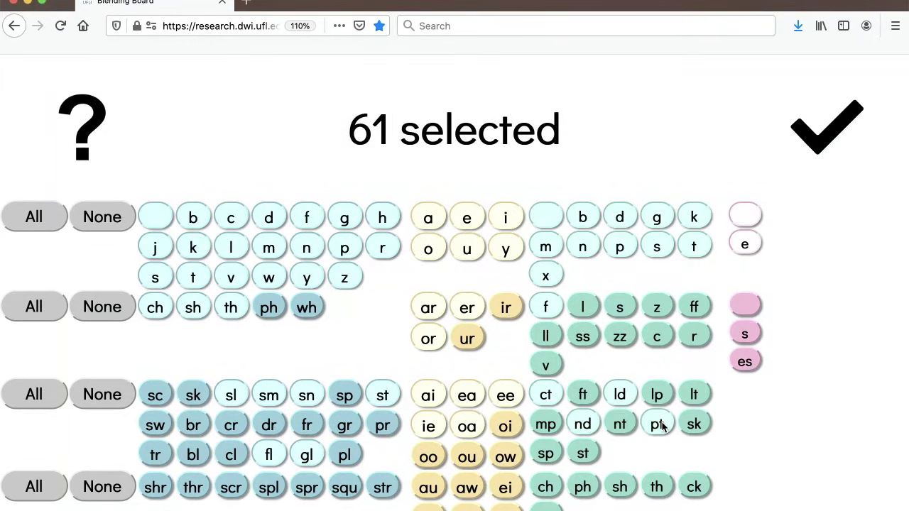
pyautogui.click(561, 454)
pyautogui.click(587, 454)
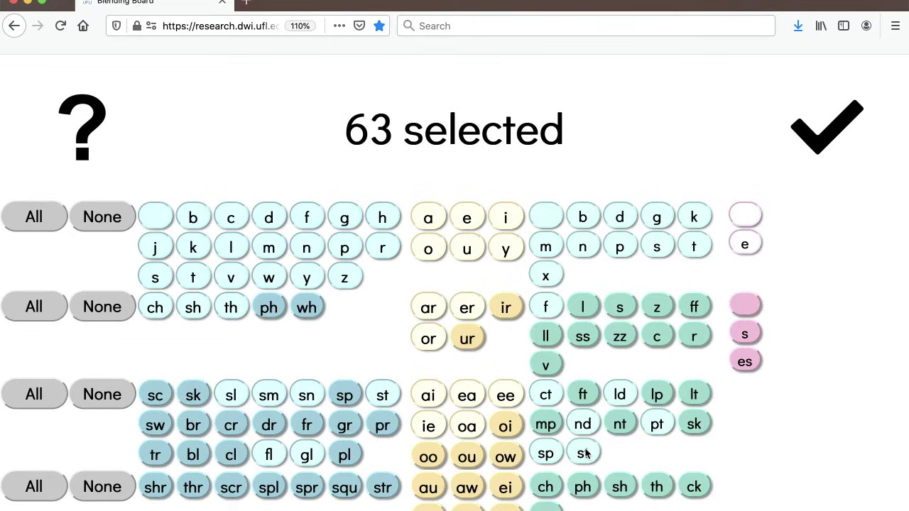
# - Add the ch, sh, th and ck endings and the str and shr blends
pyautogui.click(552, 488)
pyautogui.click(623, 493)
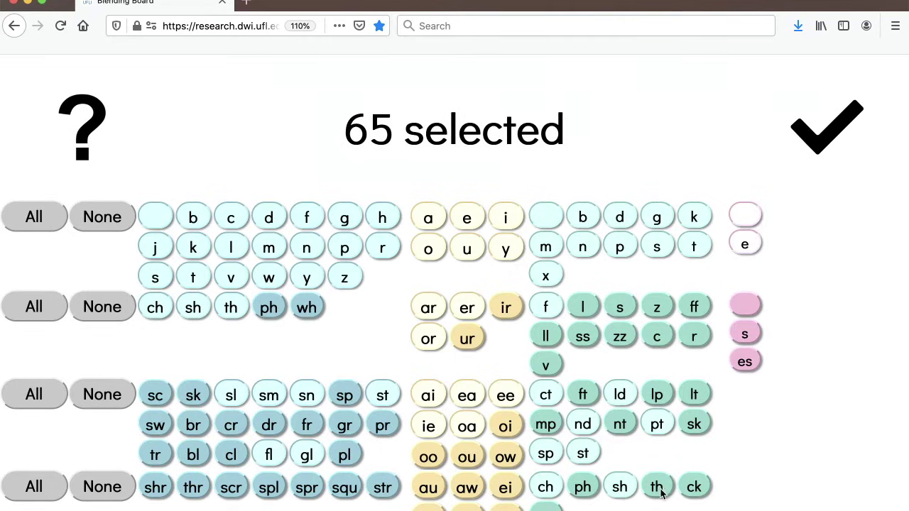
pyautogui.click(659, 492)
pyautogui.scroll(-3, 819, 396)
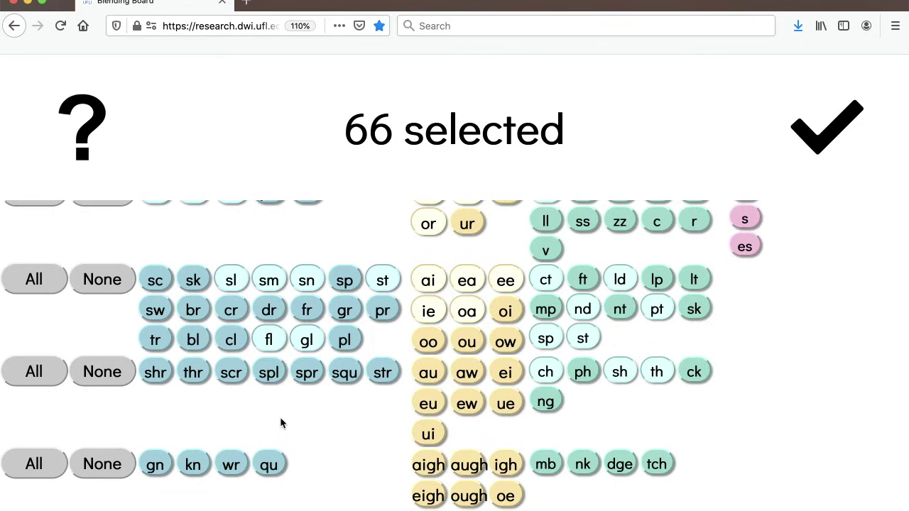
pyautogui.click(382, 376)
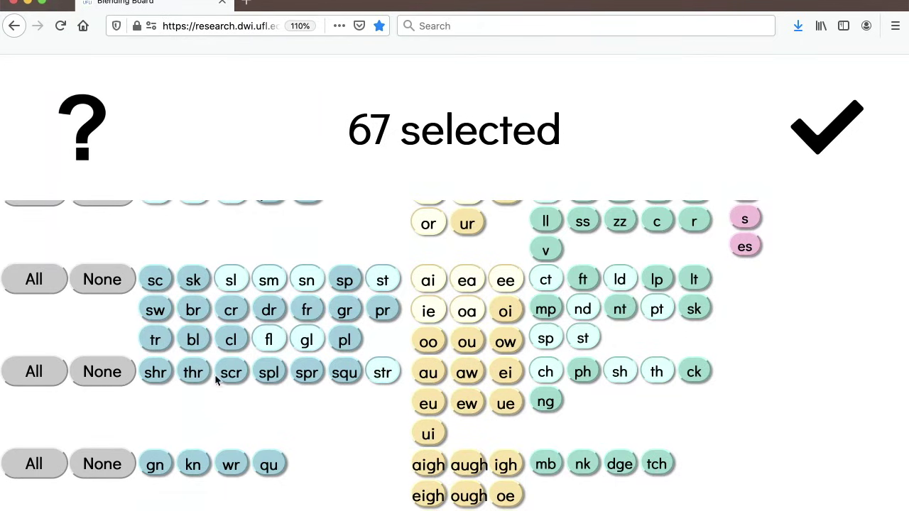
pyautogui.click(155, 374)
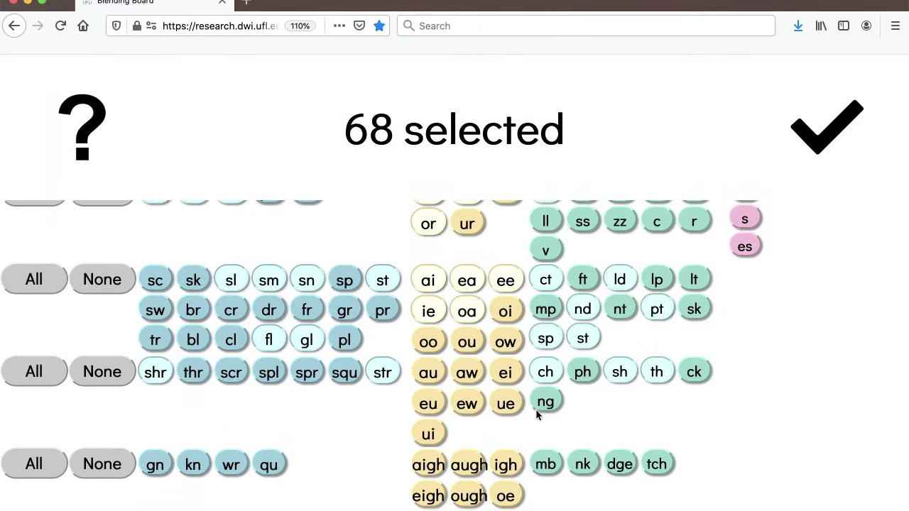
pyautogui.click(694, 371)
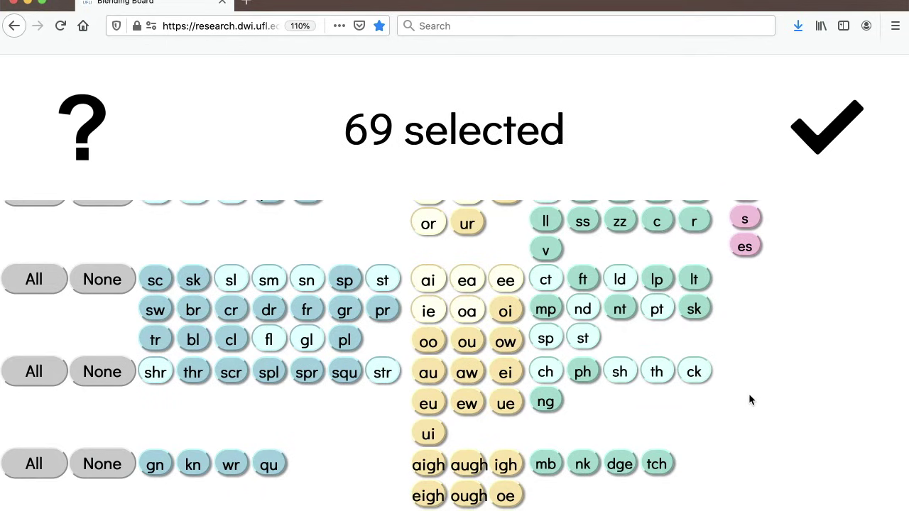
pyautogui.scroll(3, 748, 387)
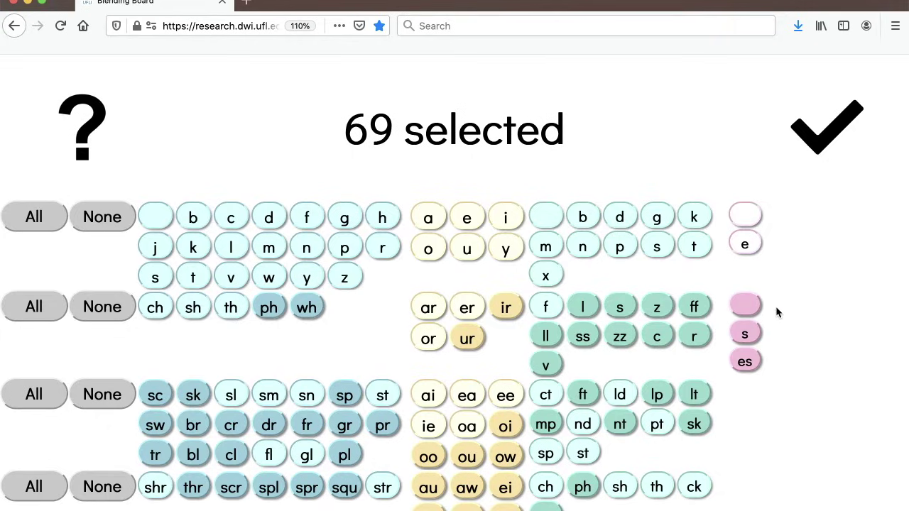
# - Allow the blank and s suffixes, then open the 71-tile practice board
pyautogui.click(751, 307)
pyautogui.click(748, 334)
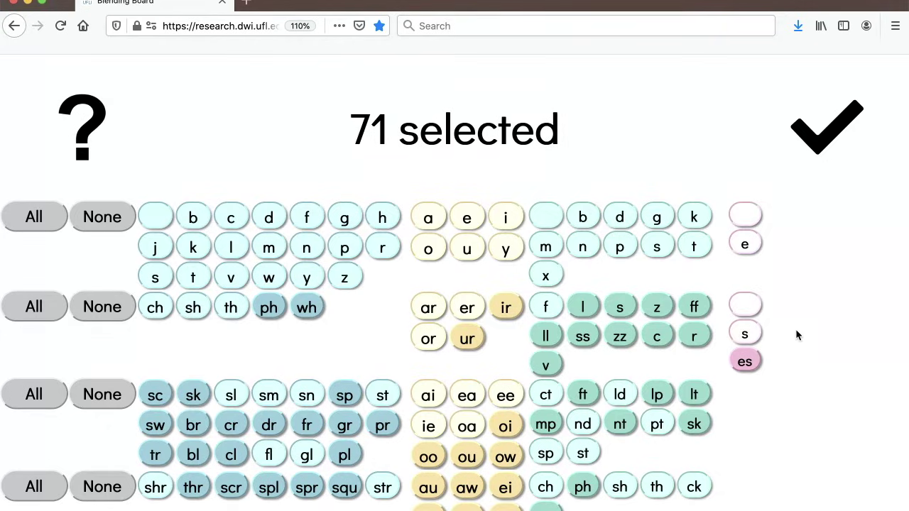
pyautogui.click(828, 138)
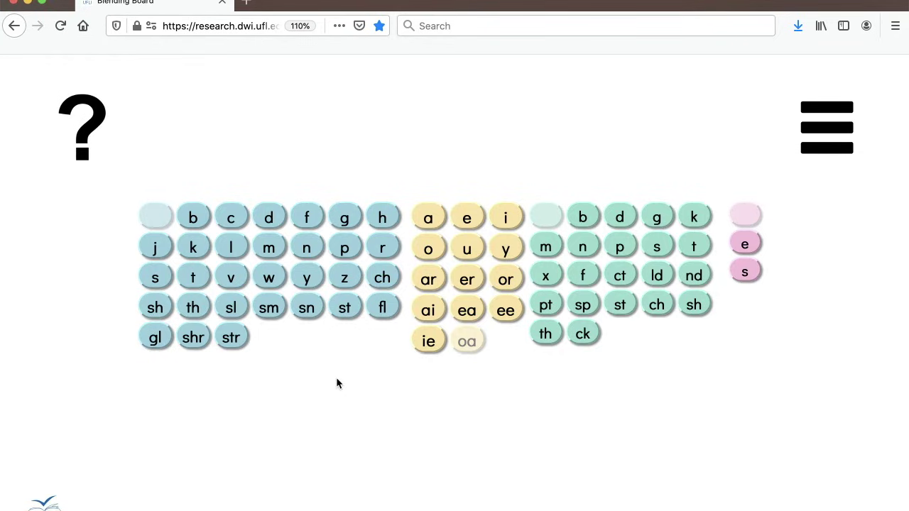
# - Build the word cat from c, a and t
pyautogui.click(238, 222)
pyautogui.click(428, 220)
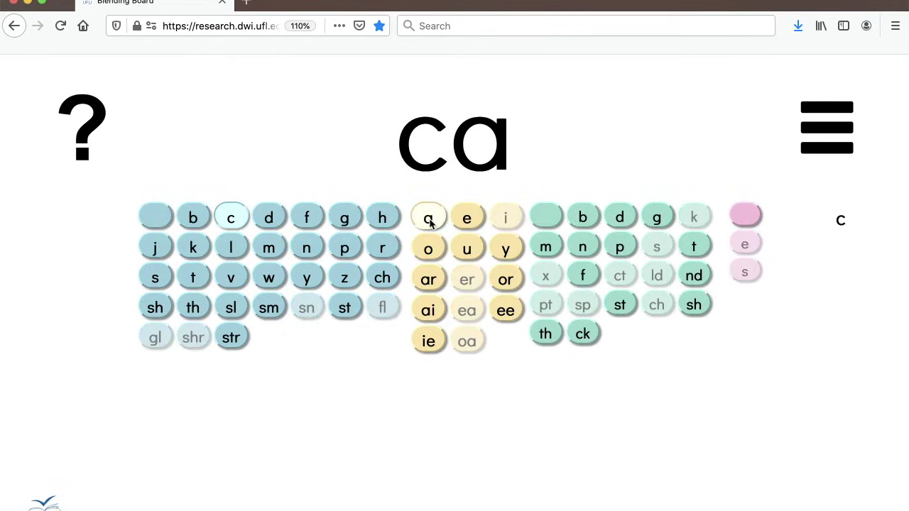
pyautogui.click(702, 251)
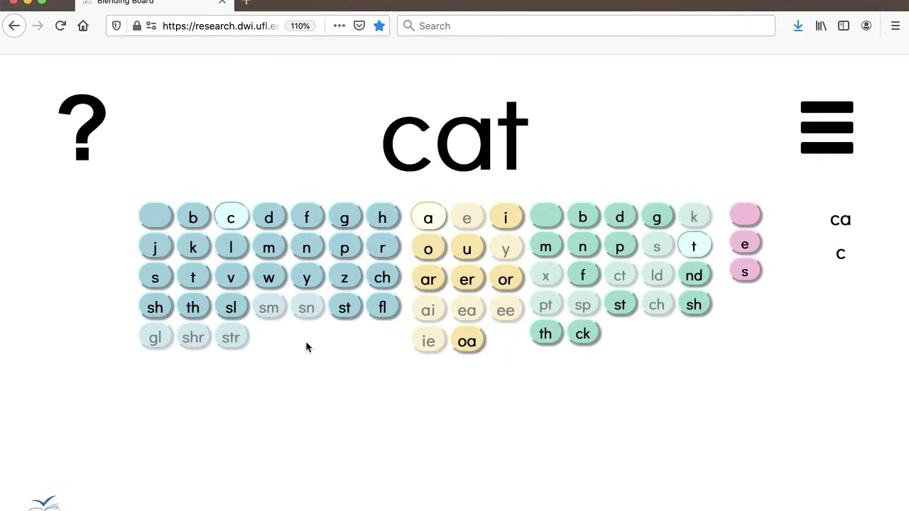
# - Change cat to mat, then met, then mesh
pyautogui.click(269, 248)
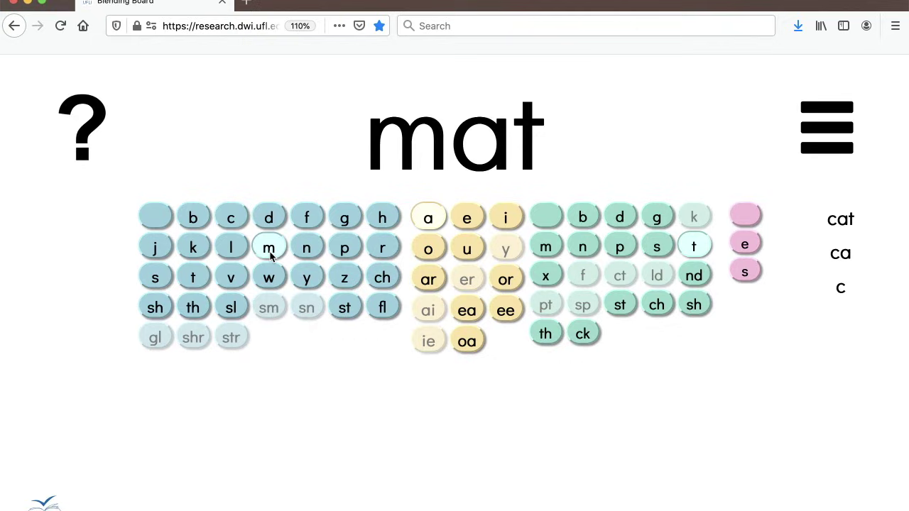
pyautogui.click(468, 220)
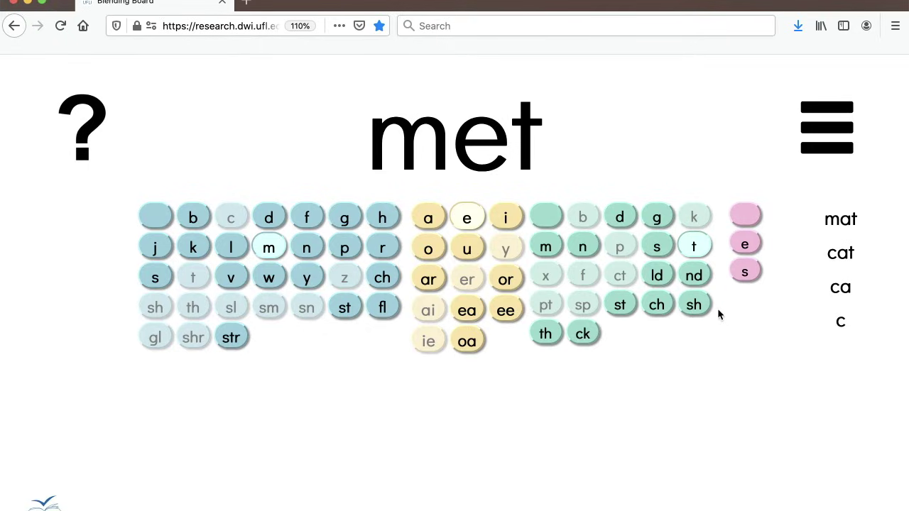
pyautogui.click(693, 306)
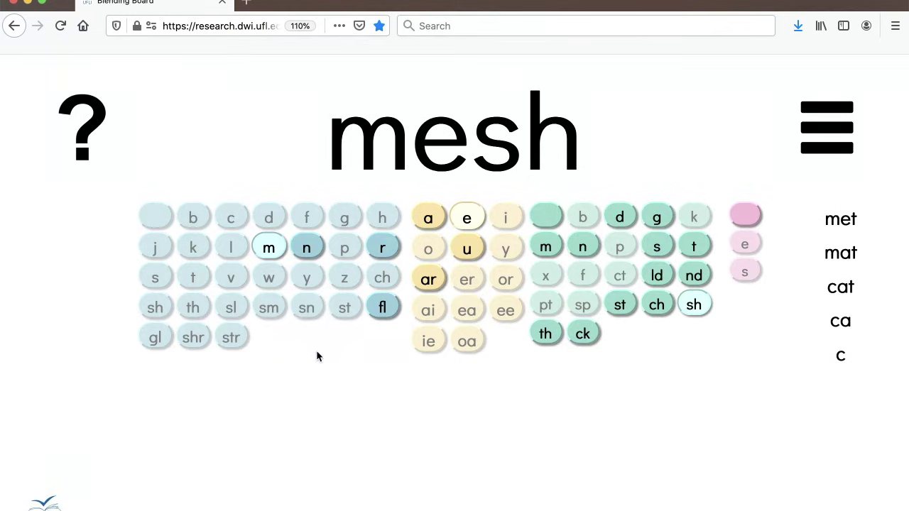
# - Change mesh to jesh, flesh, resh, then rush
pyautogui.click(155, 246)
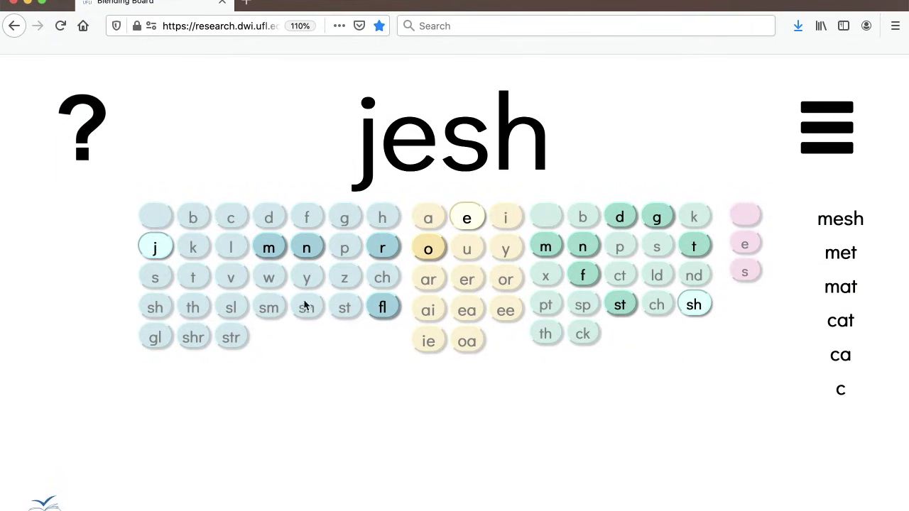
pyautogui.click(383, 310)
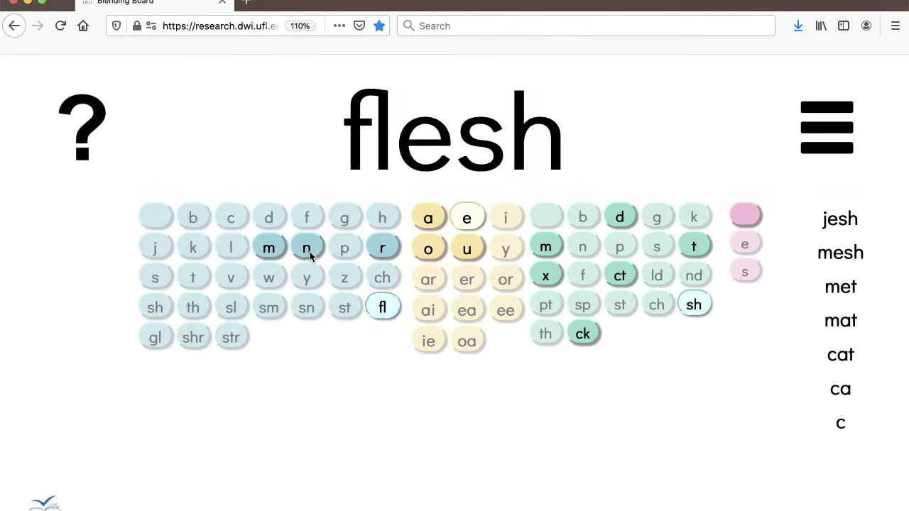
pyautogui.click(382, 250)
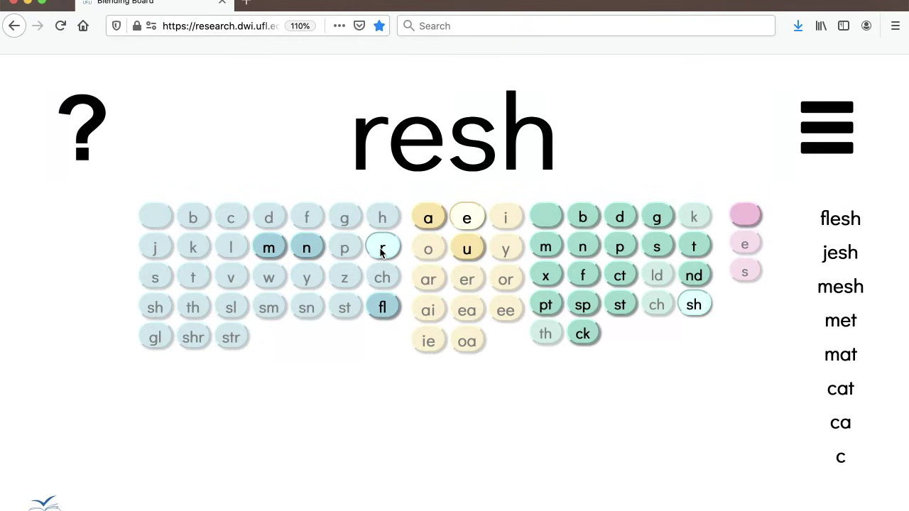
pyautogui.click(467, 253)
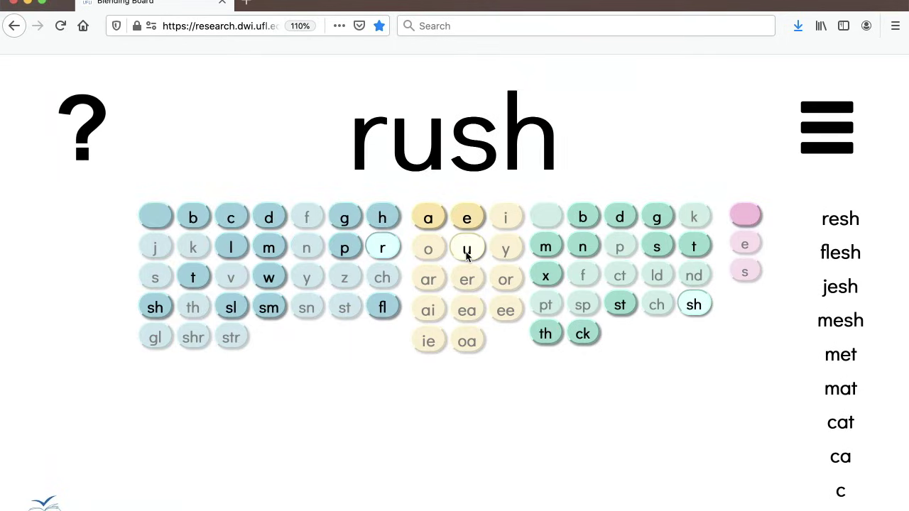
# - Change rush to rash, rat and rate, then drop the e suffix back to rat
pyautogui.click(431, 217)
pyautogui.click(686, 250)
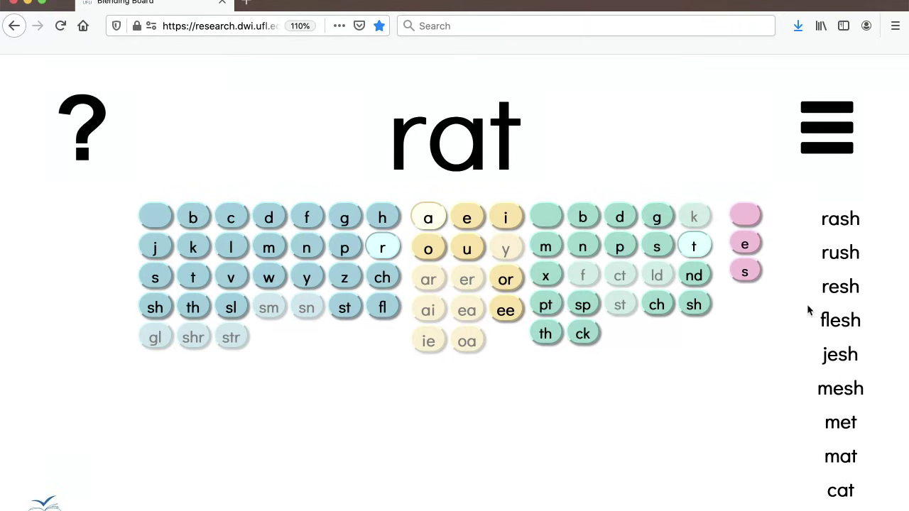
pyautogui.click(746, 245)
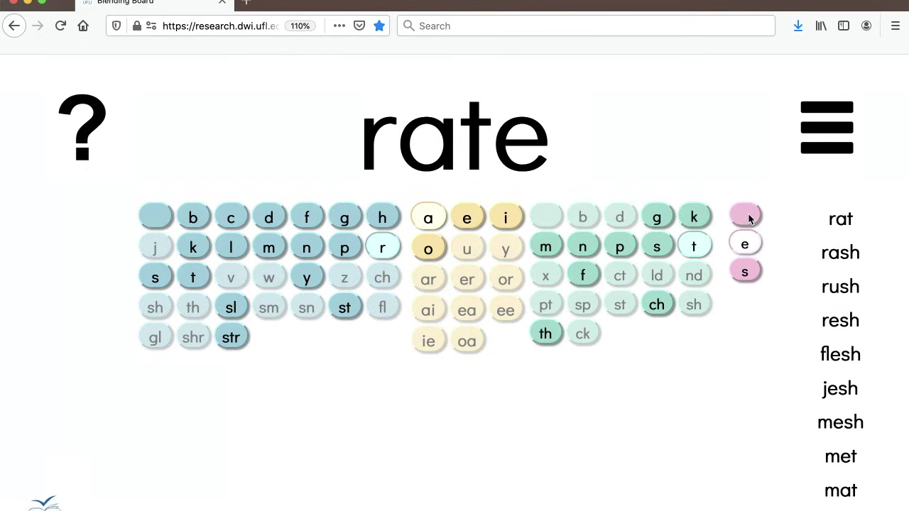
pyautogui.click(748, 213)
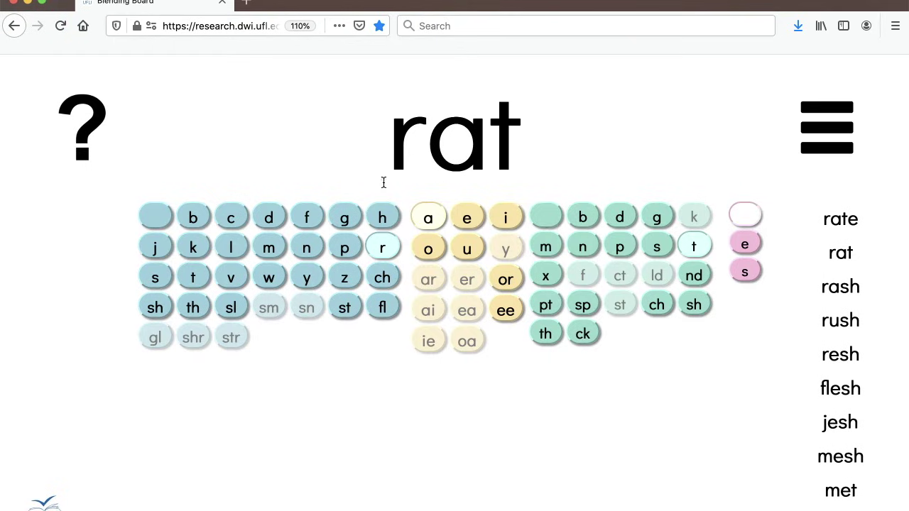
# - Remove the r onset so rat becomes at
pyautogui.click(156, 217)
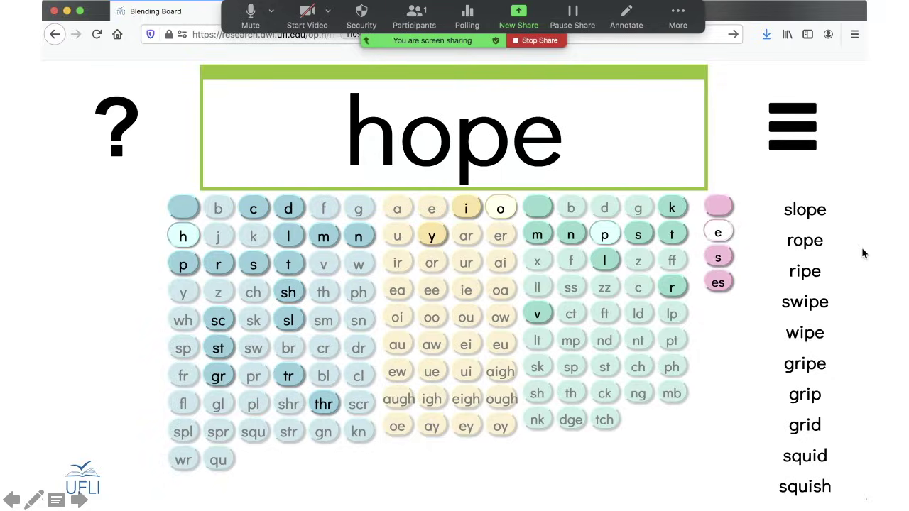
# - Switch to the Zoom meeting view showing hope on the shared board
pyautogui.press('Right')
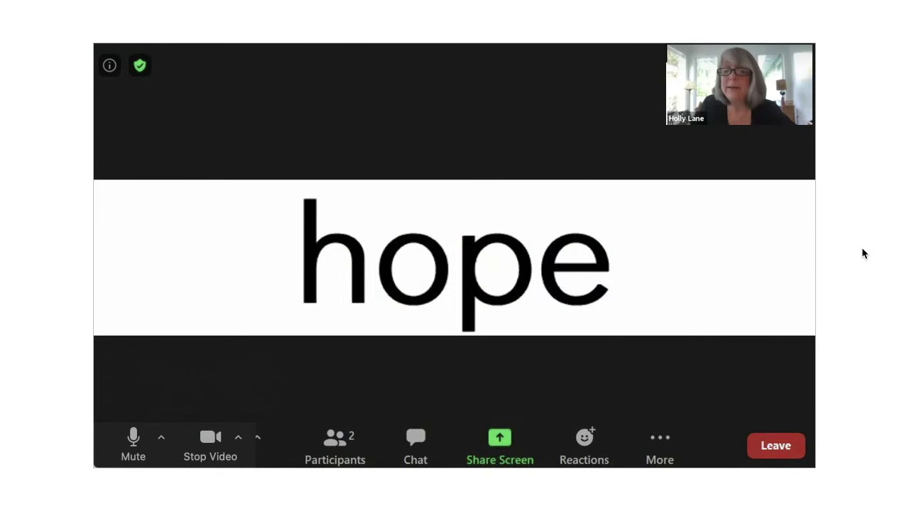